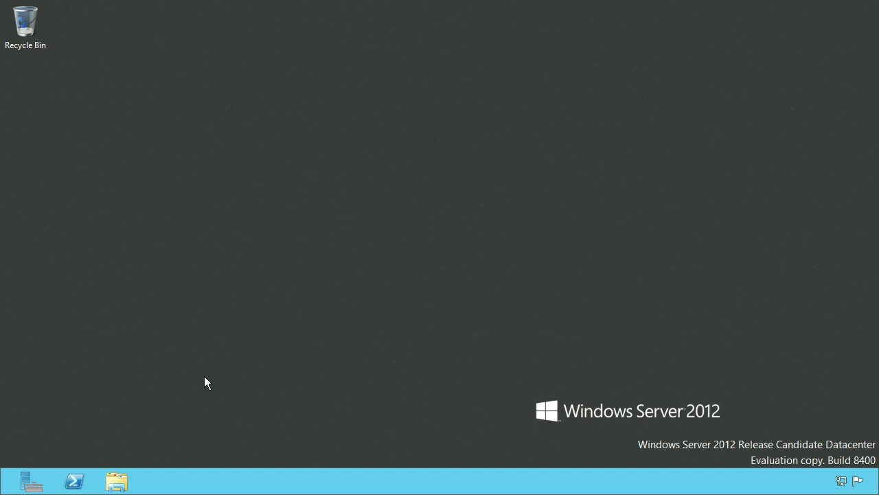
- Launch Active Directory Users and Computers from Server Manager's Tools menu
click(31, 481)
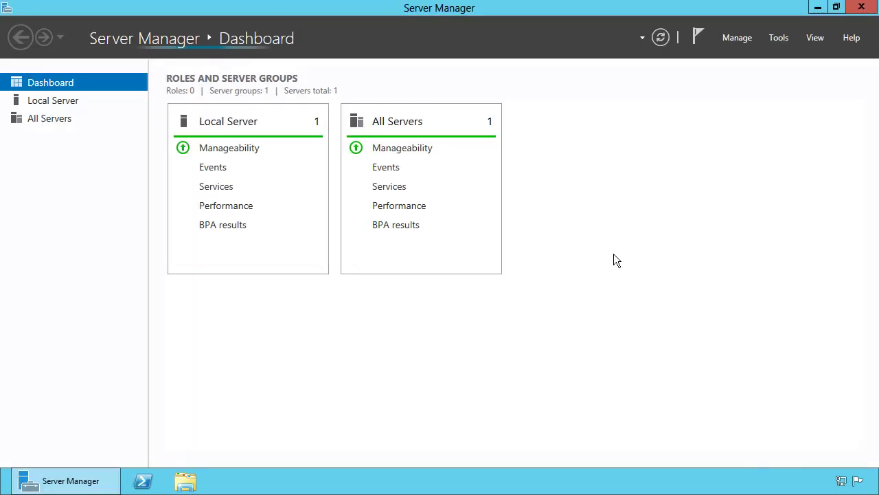
click(779, 39)
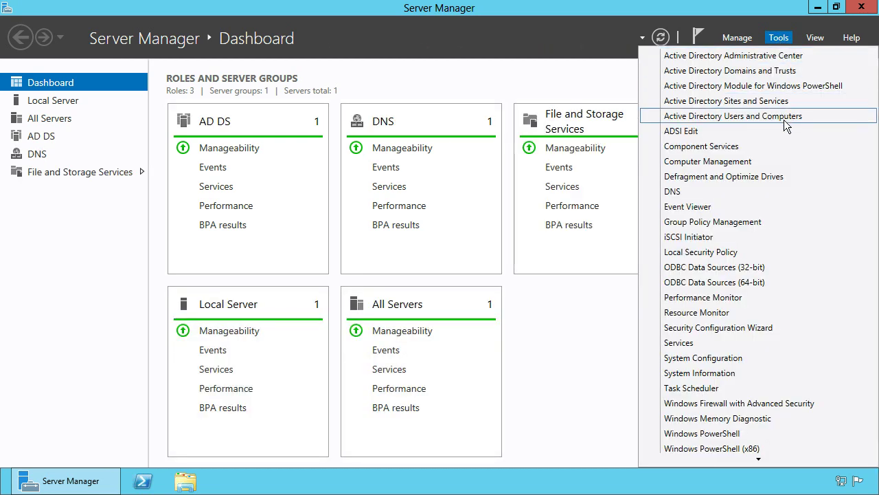
click(783, 119)
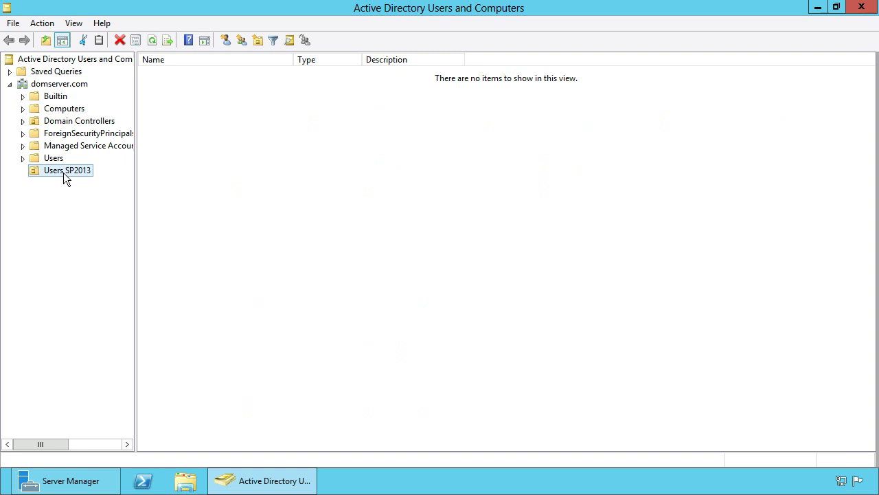
- Start a new user in Users SP2013 with spAdmin as first, last, full and logon name
right_click(186, 137)
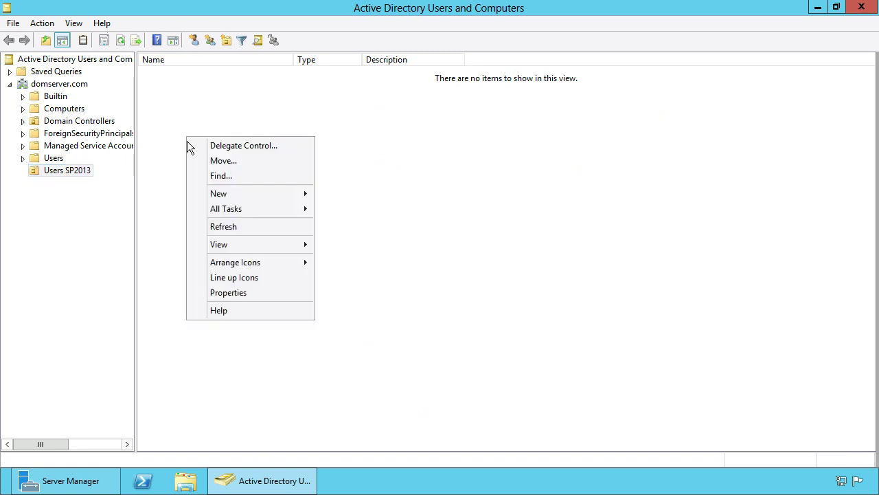
mouse_move(241, 189)
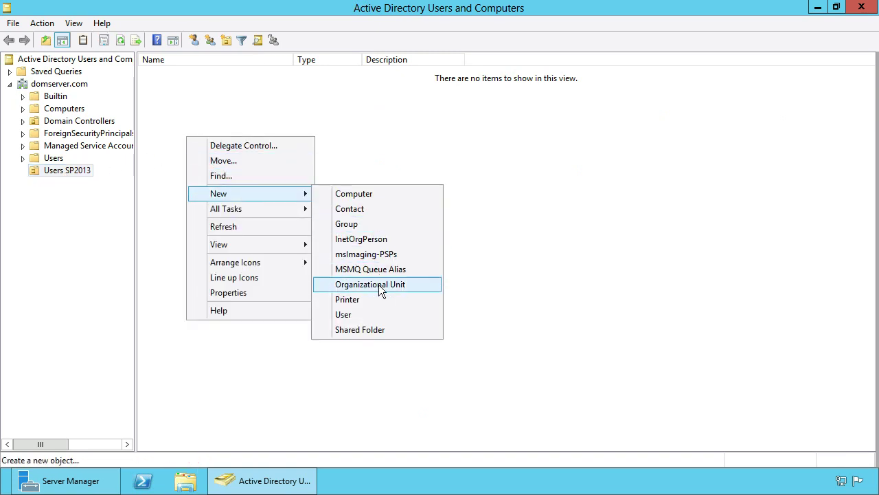
click(375, 314)
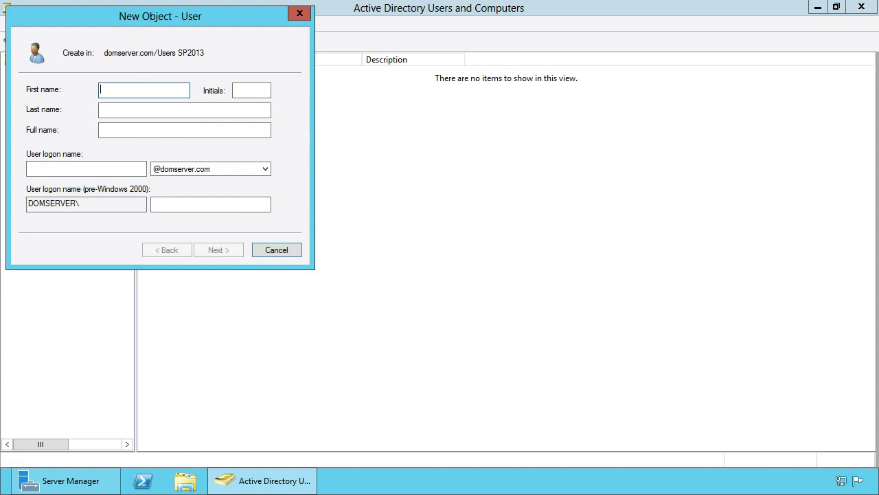
text(spAdmin)
key(ctrl+a)
key(ctrl+c)
click(144, 112)
key(ctrl+v)
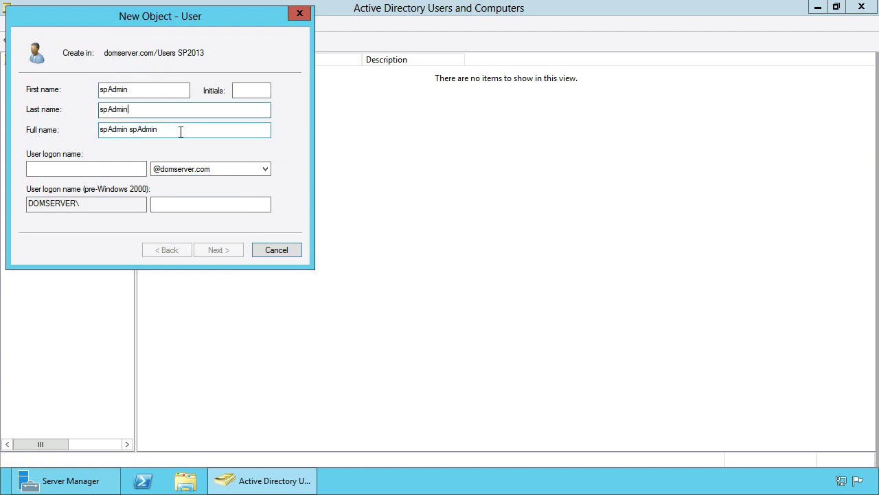
key(Tab)
key(ctrl+v)
key(Tab)
key(ctrl+v)
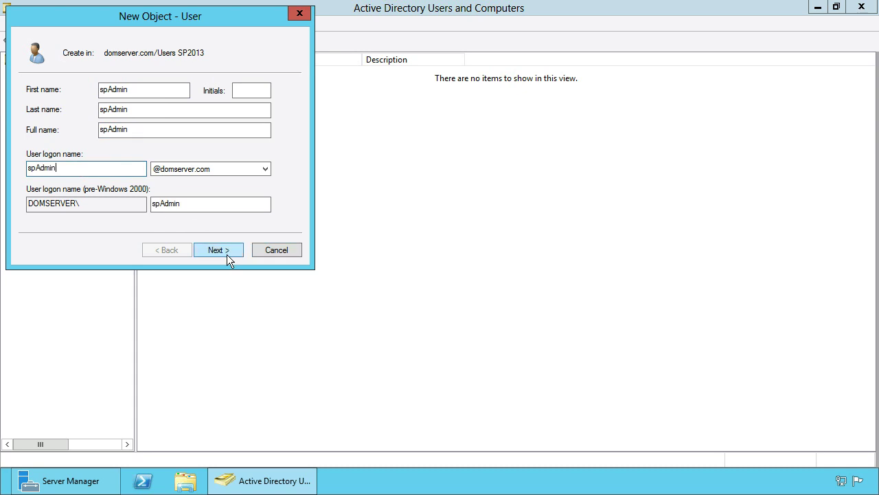
- Set spAdmin's password so the user cannot change it and it never expires
click(218, 250)
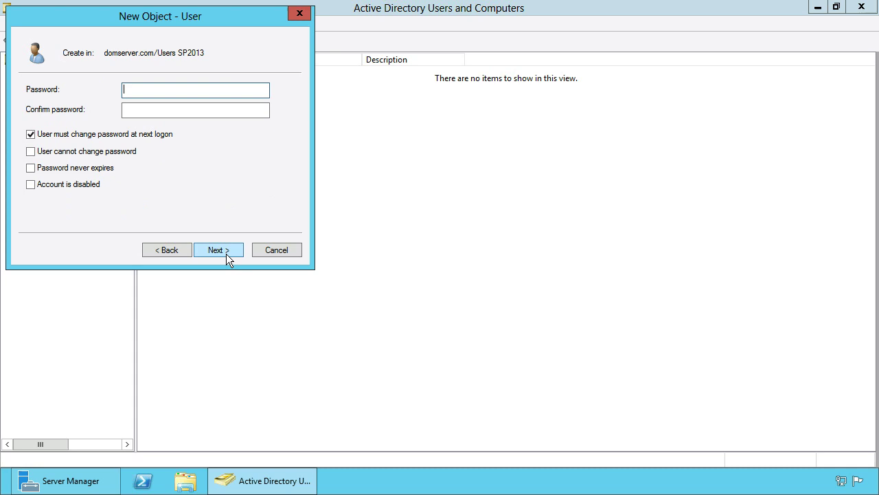
text(Pa$$w0rd)
key(Tab)
text(Pa$$w0rd)
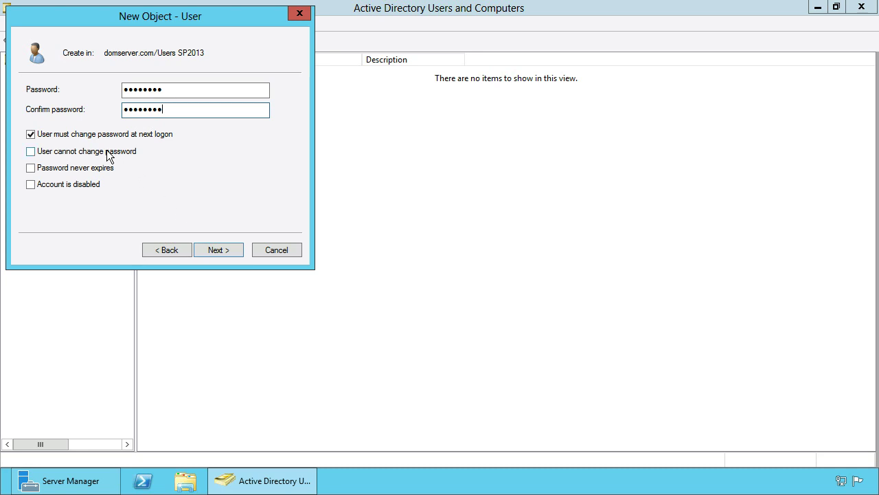
click(72, 134)
click(69, 152)
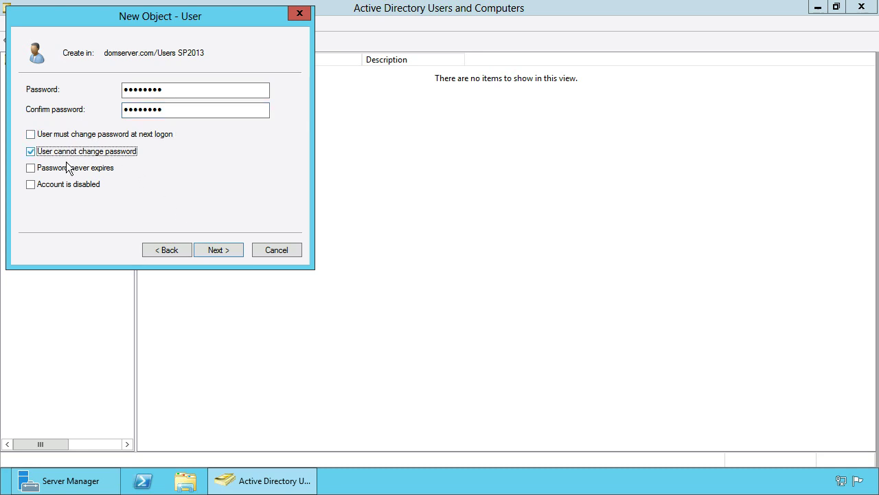
click(68, 170)
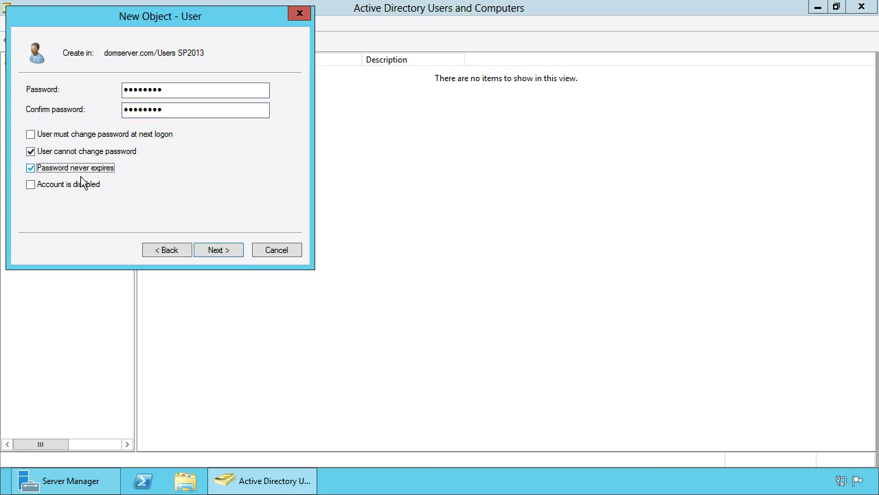
click(234, 249)
- Finish spAdmin and start user sqlSvcAcc with matching first, last, full and logon names
click(233, 249)
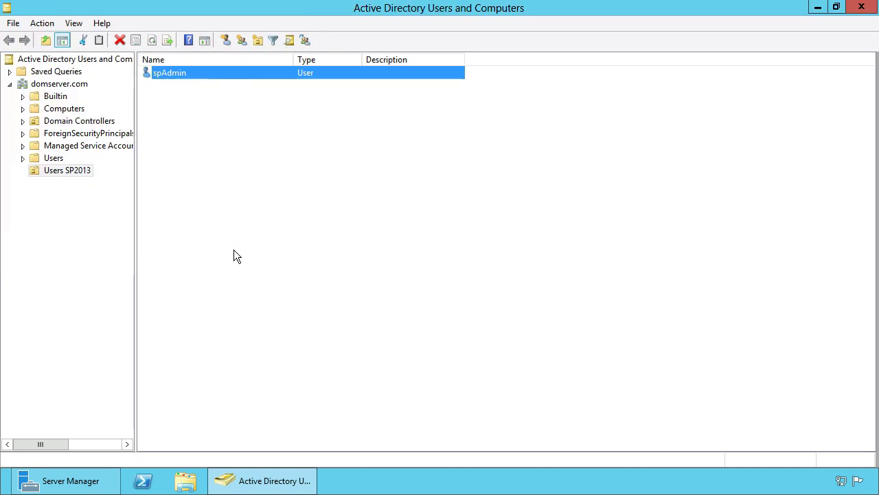
right_click(197, 162)
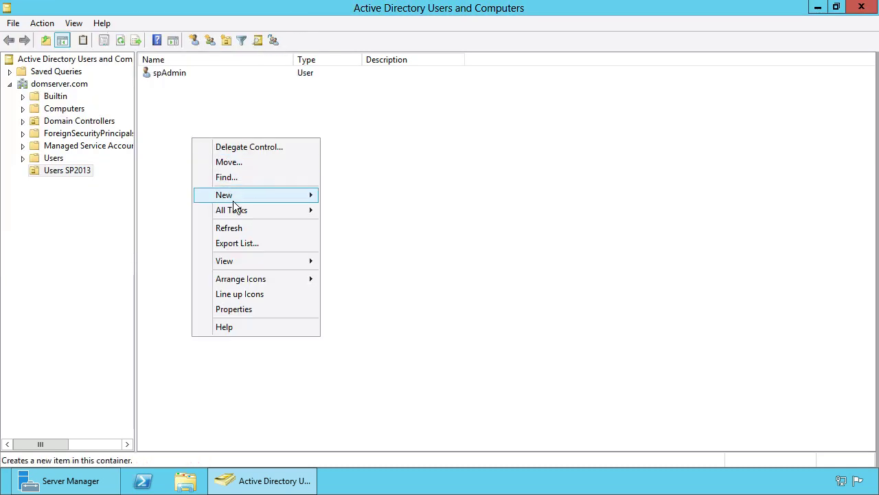
mouse_move(236, 204)
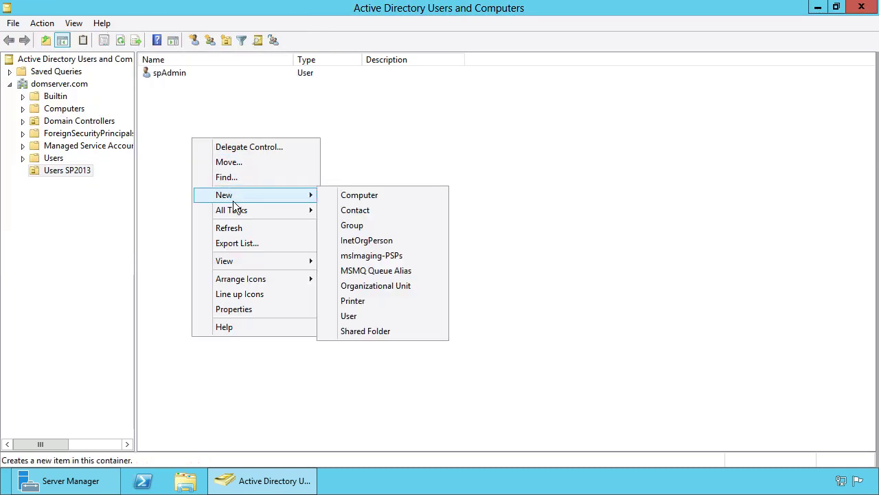
click(369, 317)
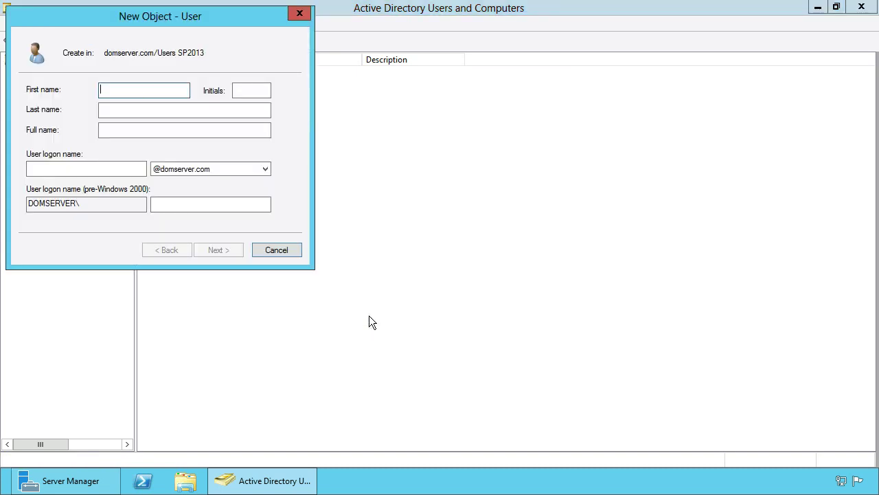
text(sqlSvcAcc)
drag(149, 89, 80, 85)
key(ctrl+c)
click(103, 109)
key(ctrl+v)
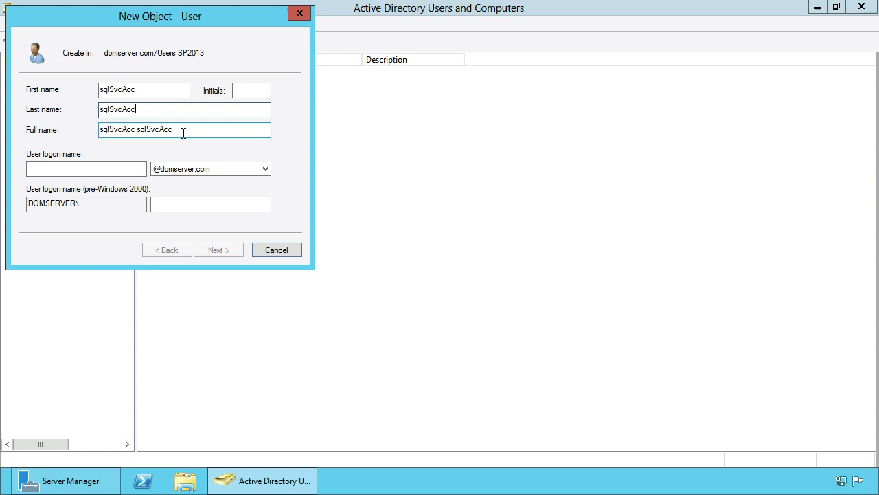
drag(183, 133, 82, 128)
key(ctrl+v)
click(97, 170)
key(ctrl+v)
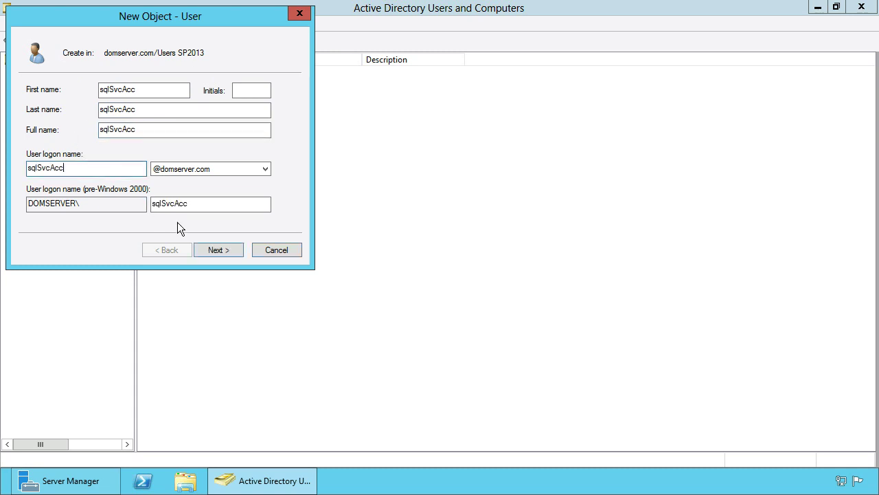
- Give sqlSvcAcc a password the user cannot change that never expires, and create it
click(236, 248)
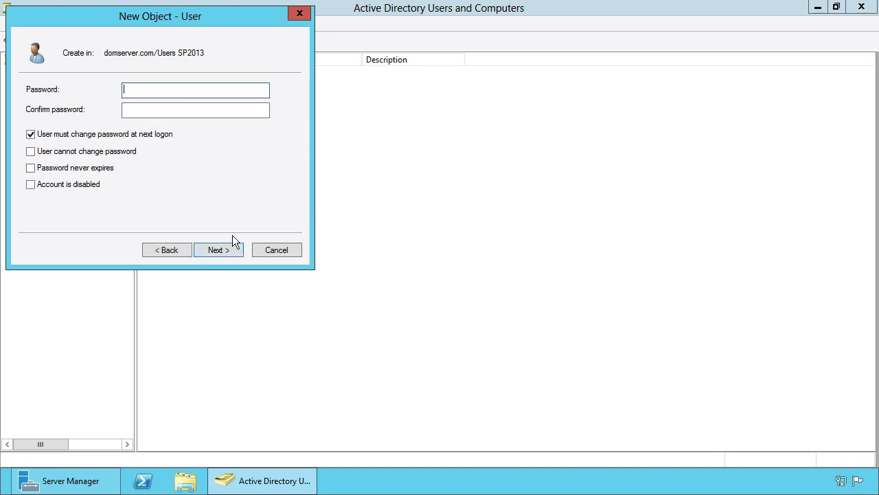
text(********)
key(Tab)
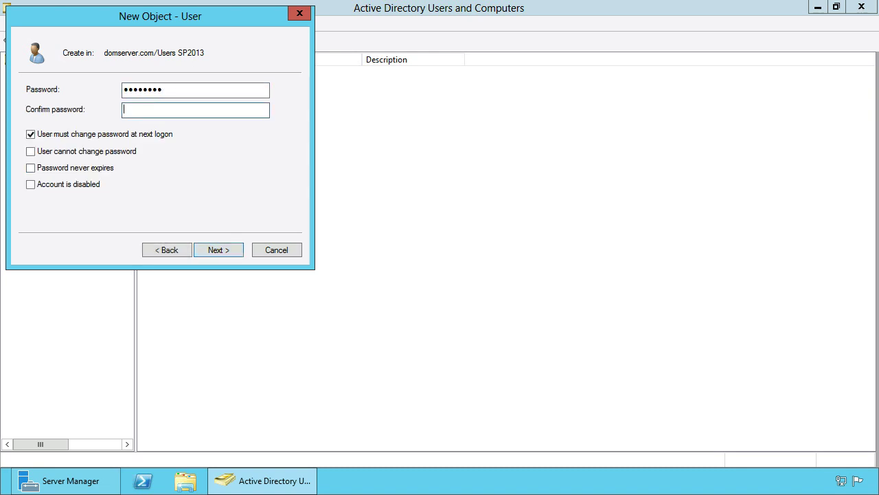
text(********)
click(78, 135)
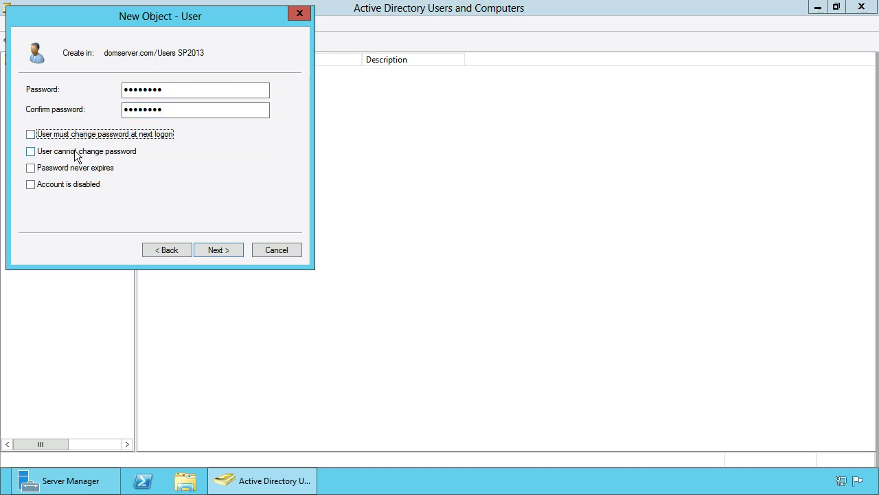
click(77, 153)
click(78, 170)
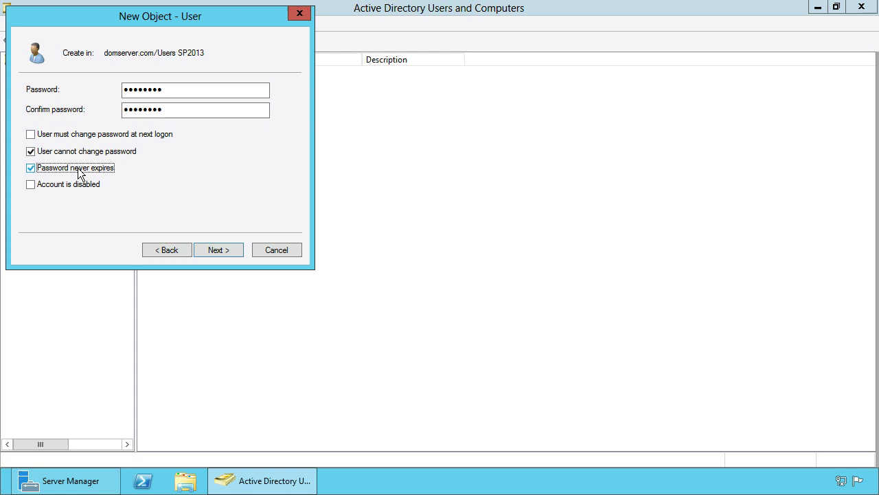
click(234, 250)
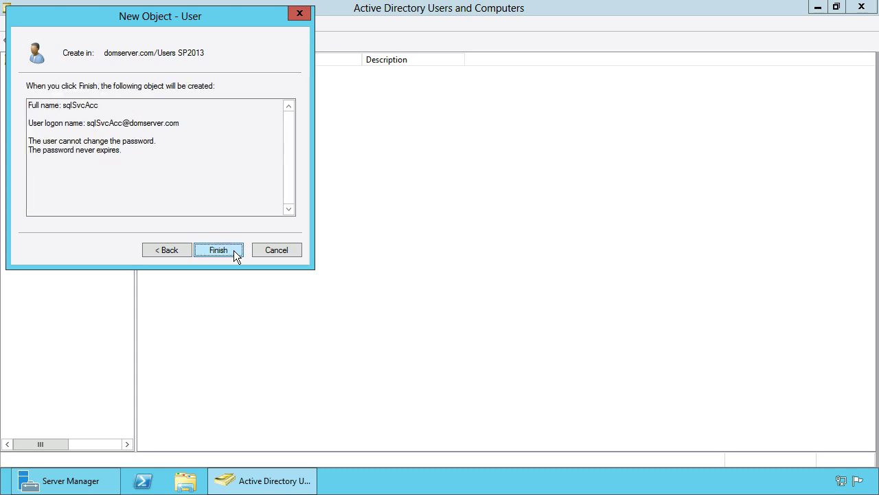
click(233, 250)
- Start a new user with spFarmAcc as first, last, full and logon name
right_click(199, 173)
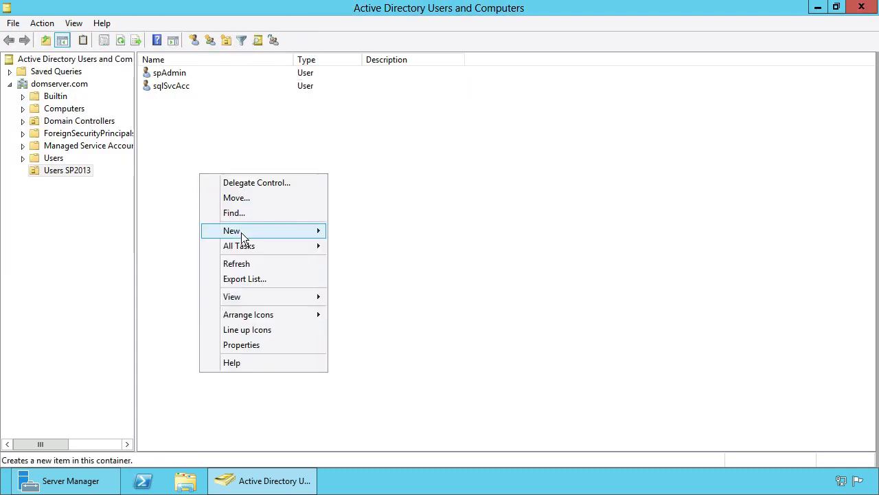
mouse_move(283, 236)
click(377, 349)
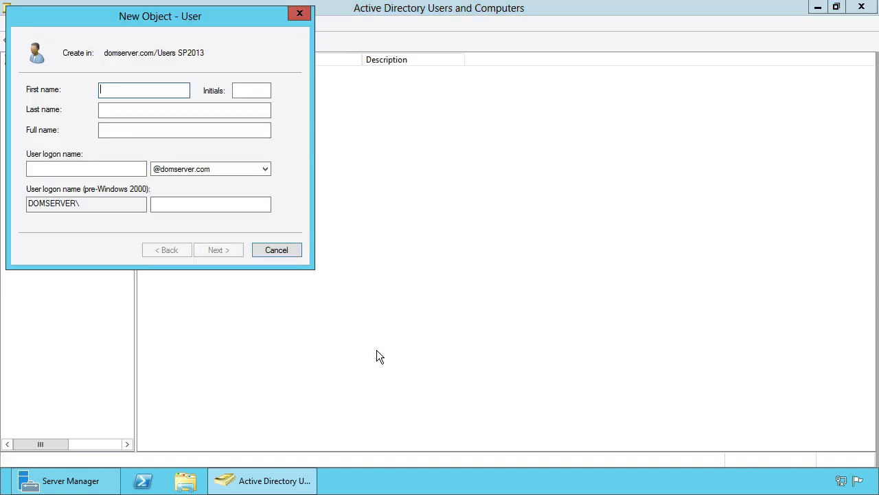
text(spFarmAcc)
drag(144, 90, 100, 90)
key(ctrl+c)
click(113, 108)
key(ctrl+v)
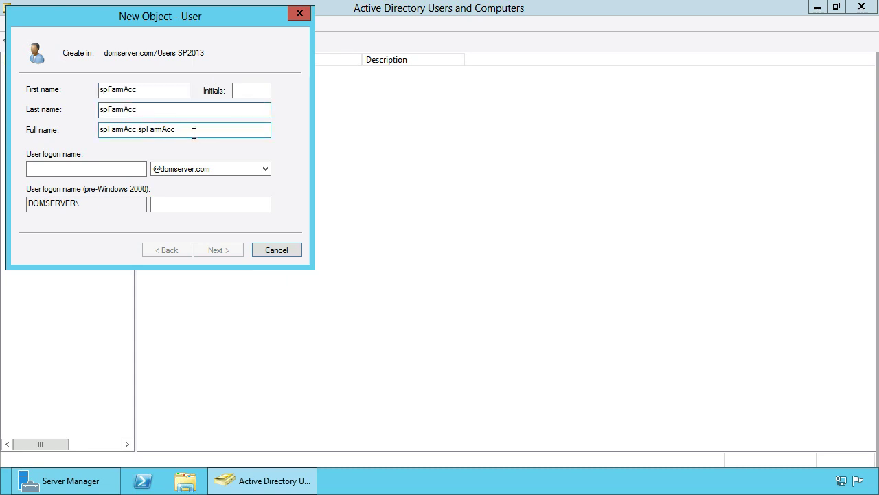
drag(193, 131, 65, 132)
key(ctrl+v)
click(97, 171)
key(ctrl+v)
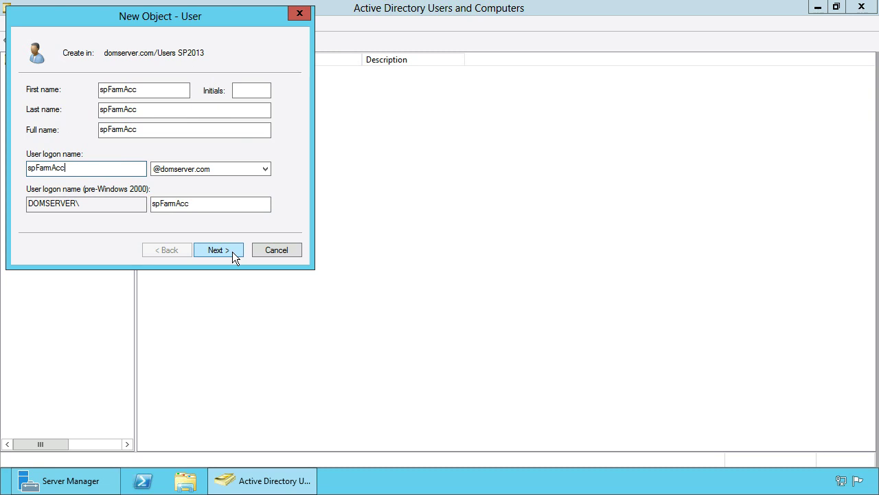
- Give spFarmAcc a password the user cannot change that never expires, and create it
click(234, 252)
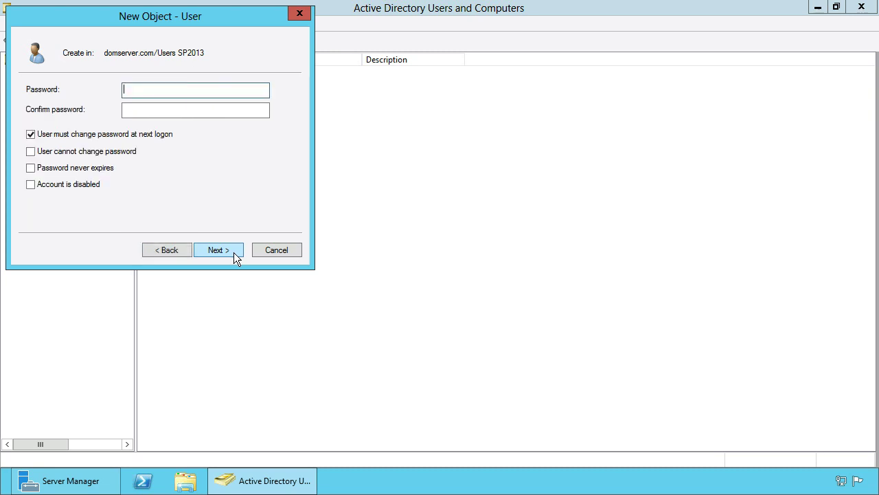
text(Pa$$w0rd)
key(Tab)
text(Pa$$w0rd)
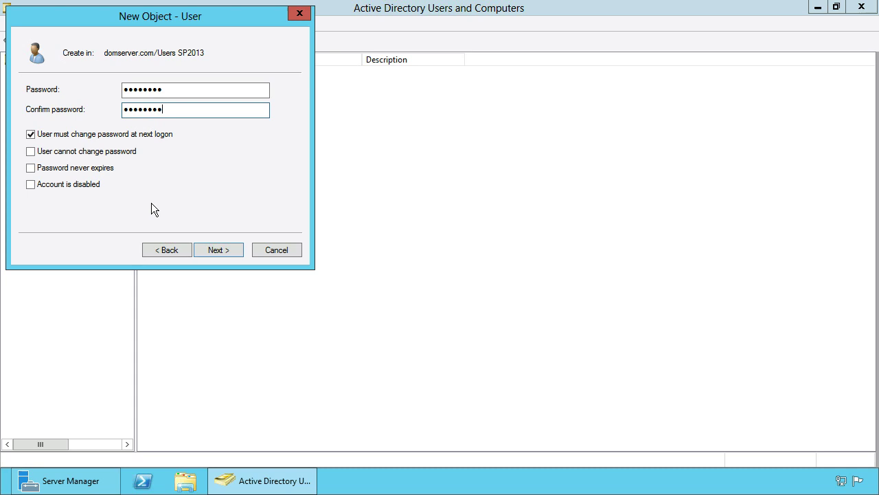
click(72, 137)
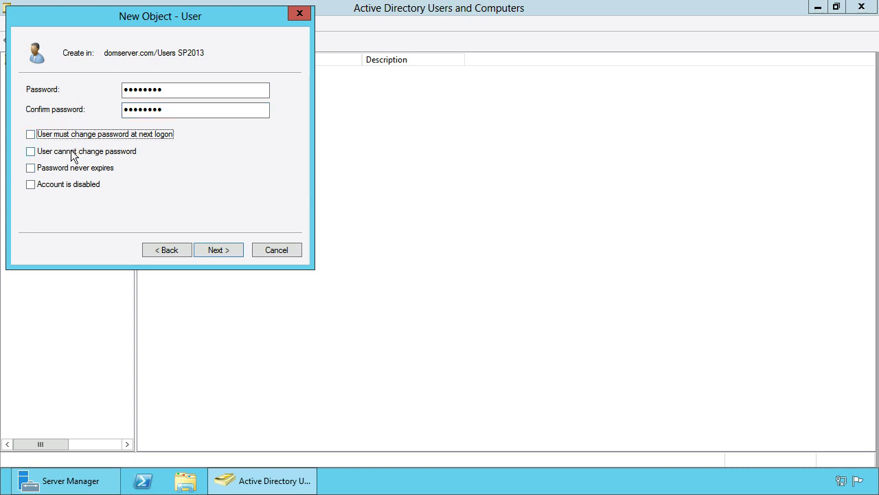
click(73, 154)
click(74, 169)
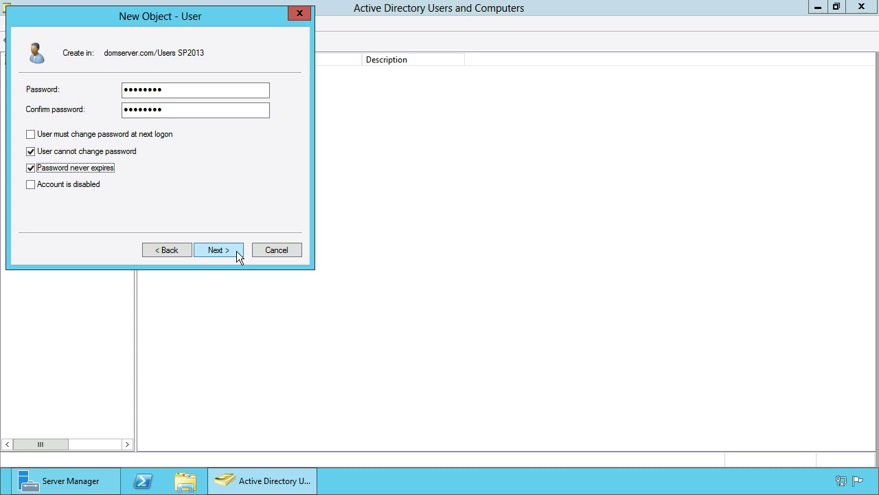
click(237, 252)
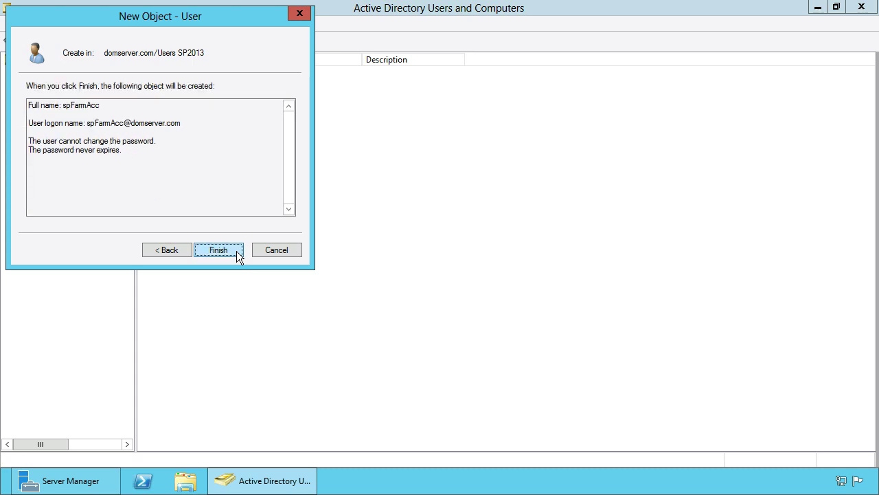
click(218, 250)
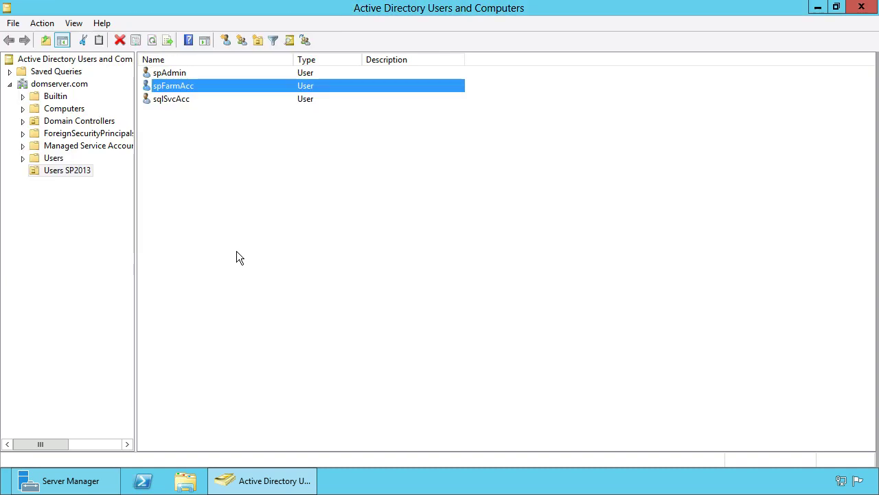
- Start a new user with spAppPoolAcc as first, last, full and logon name
right_click(212, 186)
mouse_move(268, 244)
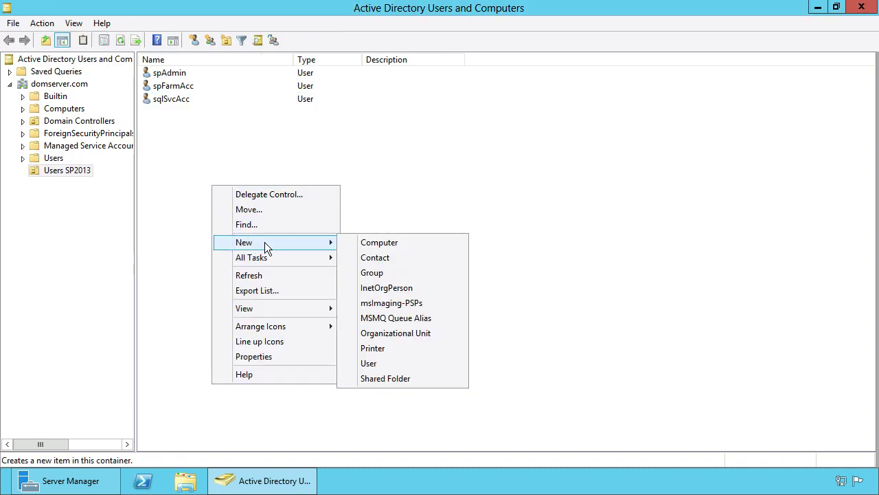
click(388, 362)
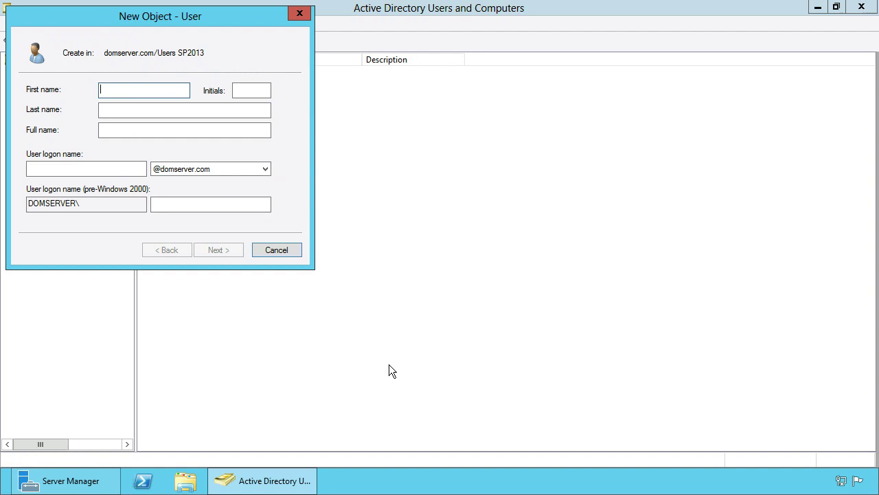
text(spAppPoolAcc)
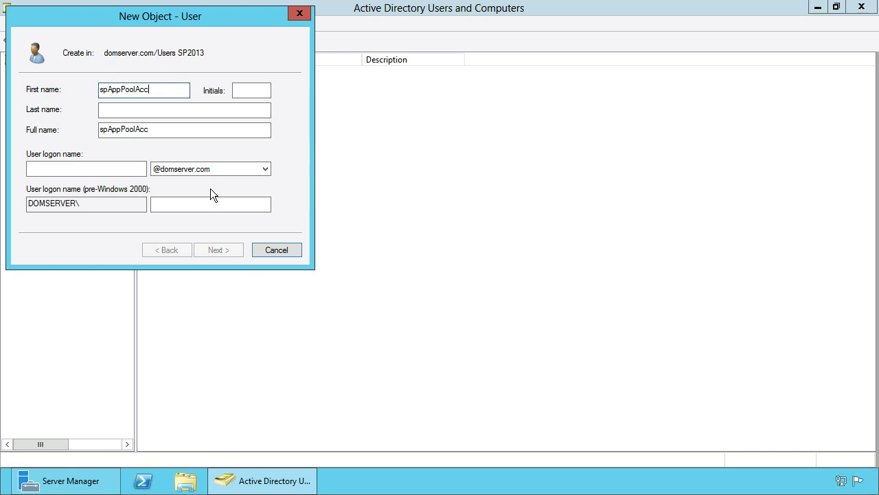
drag(165, 91, 71, 88)
click(116, 111)
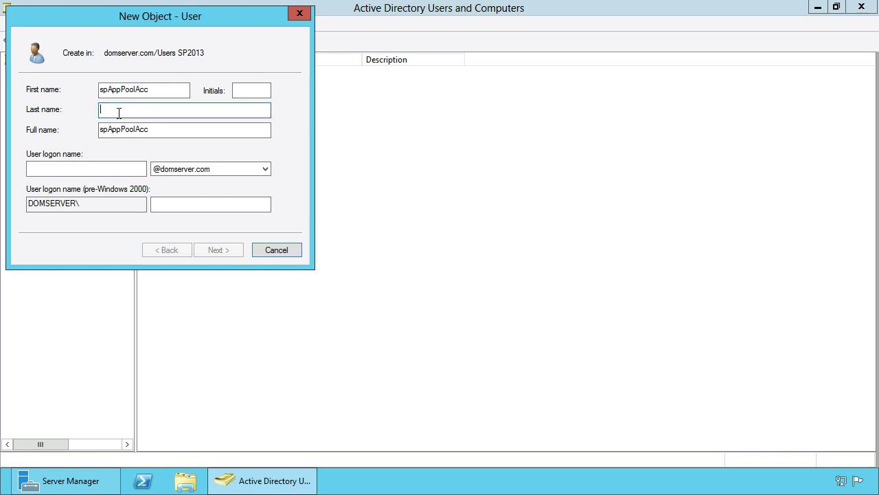
key(ctrl+v)
drag(209, 130, 58, 117)
key(ctrl+v)
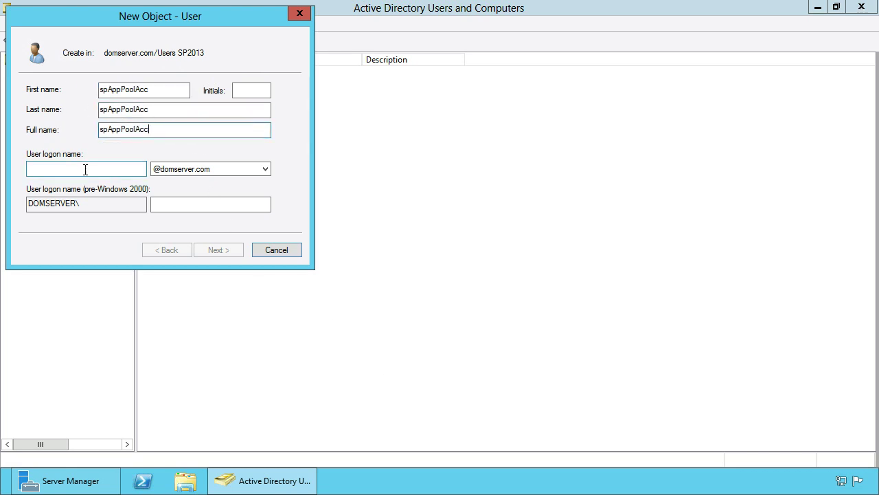
click(83, 169)
key(ctrl+v)
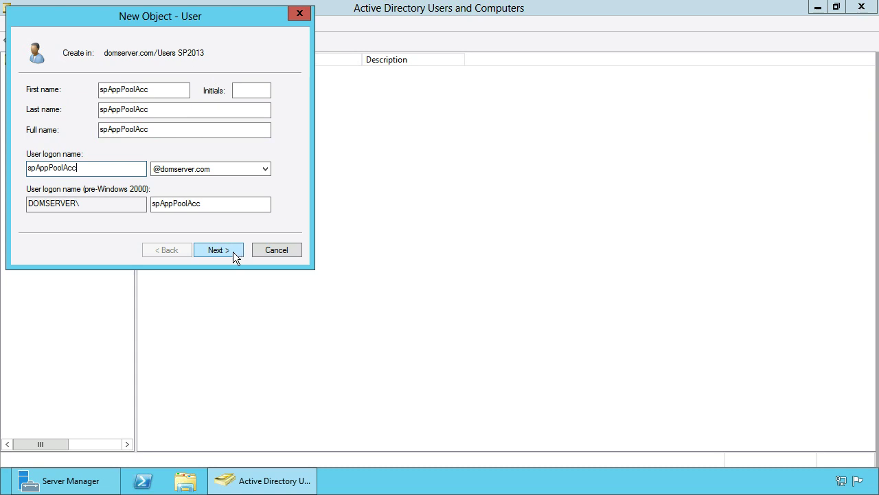
- Set spAppPoolAcc's password as unchangeable by the user and never expiring, reaching the summary
click(232, 251)
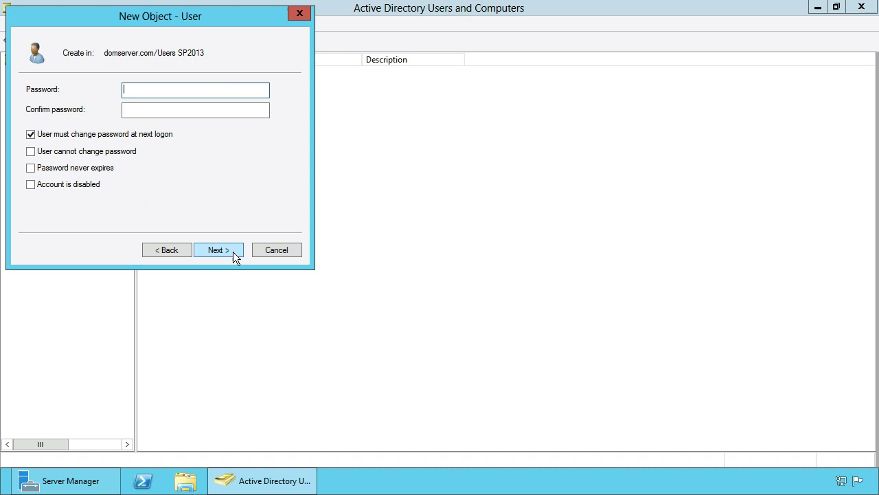
text(Pa$$w0rd)
key(Tab)
text(Pa$$w0rd)
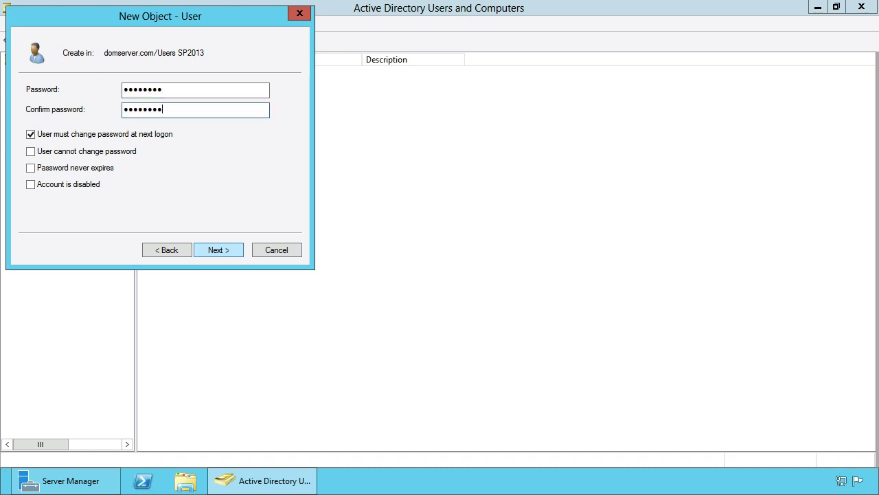
click(75, 137)
click(78, 153)
click(78, 169)
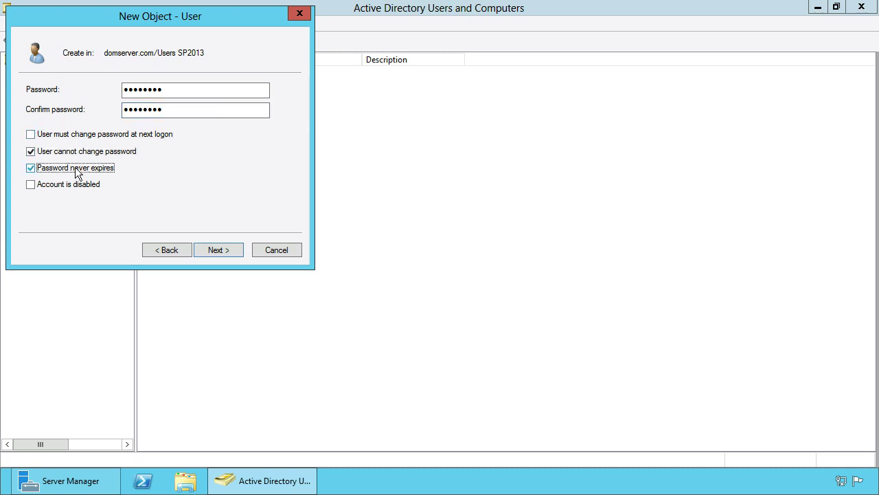
click(235, 252)
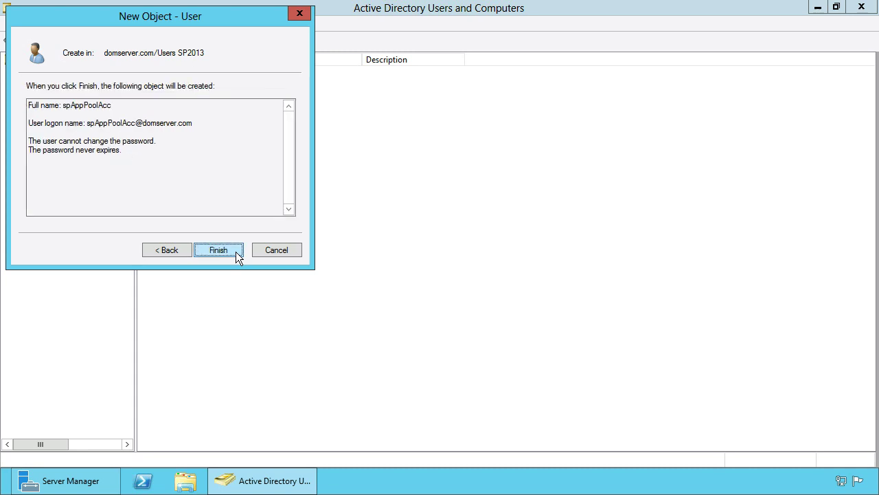
- Create spAppPoolAcc, review the four accounts in Users SP2013, and close the console
click(219, 250)
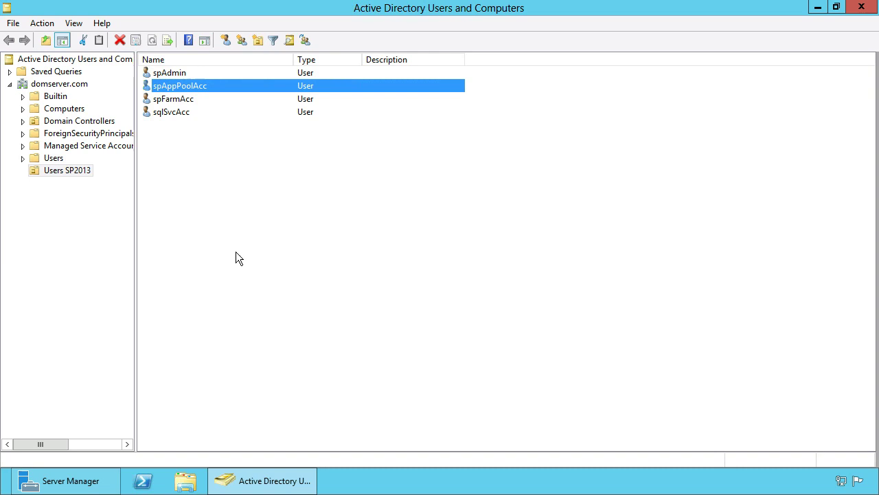
click(190, 72)
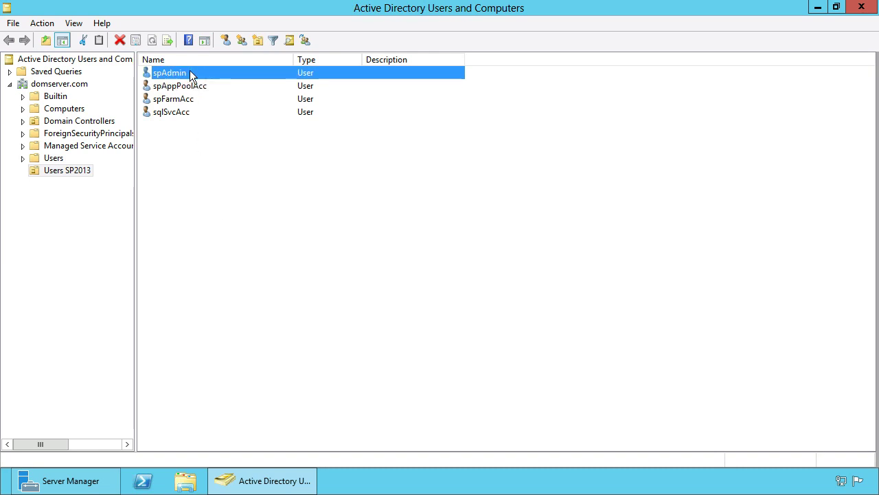
shift+click(190, 112)
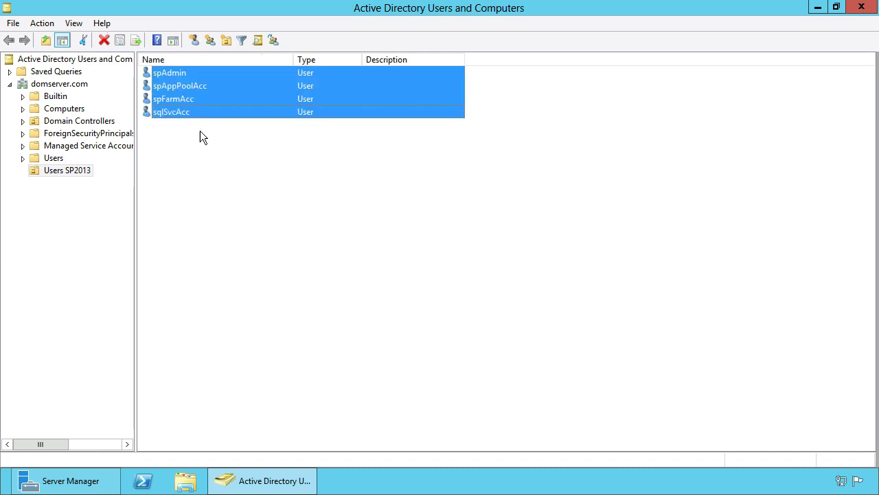
click(241, 246)
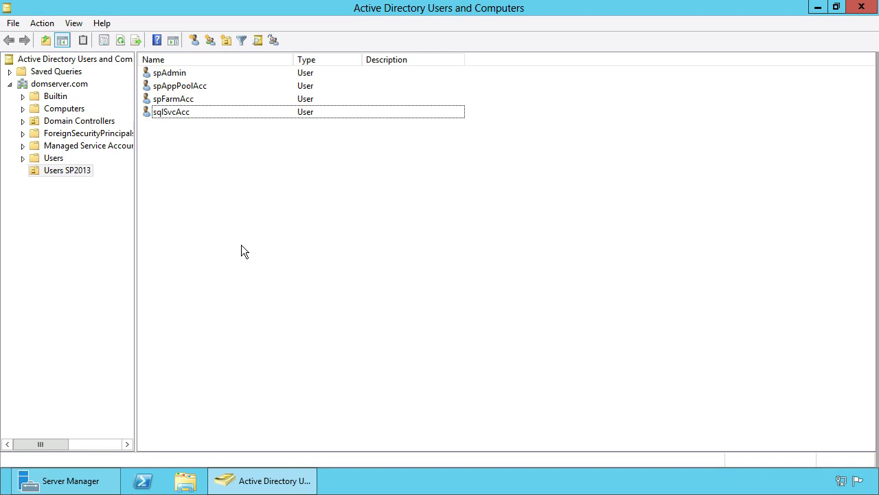
click(861, 7)
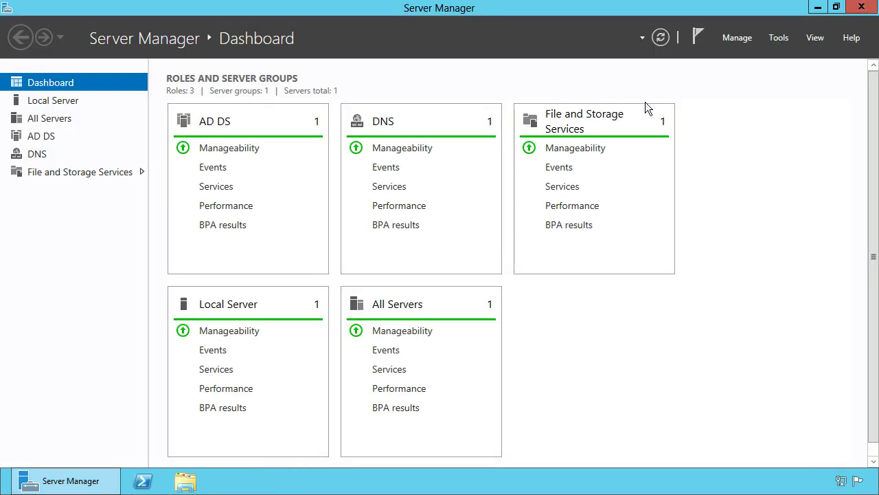
- Restart Server Manager and launch Computer Management from its Tools menu
click(861, 7)
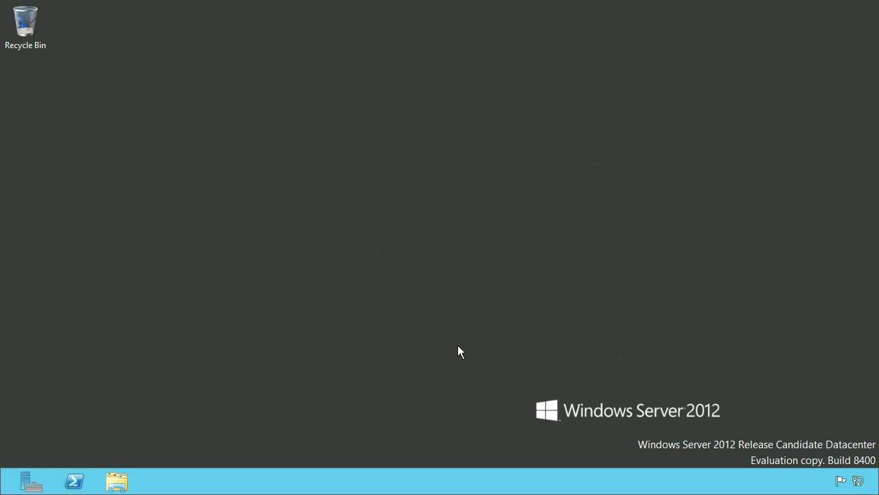
click(19, 488)
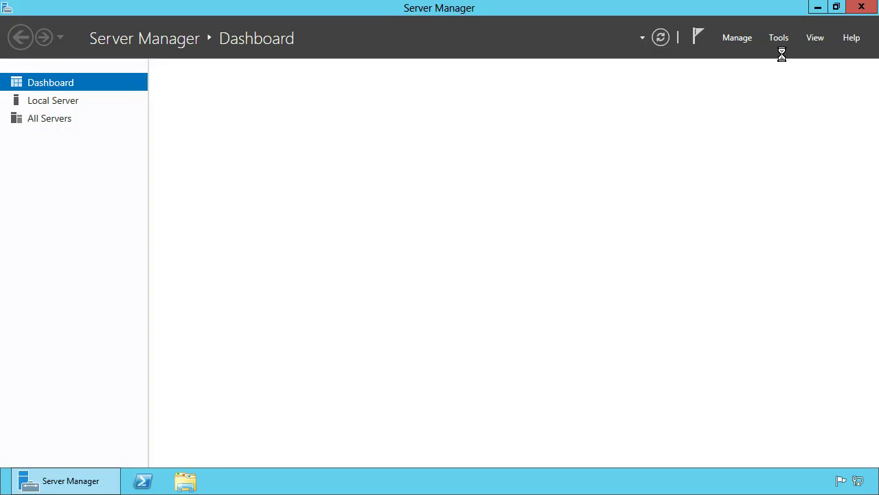
click(786, 40)
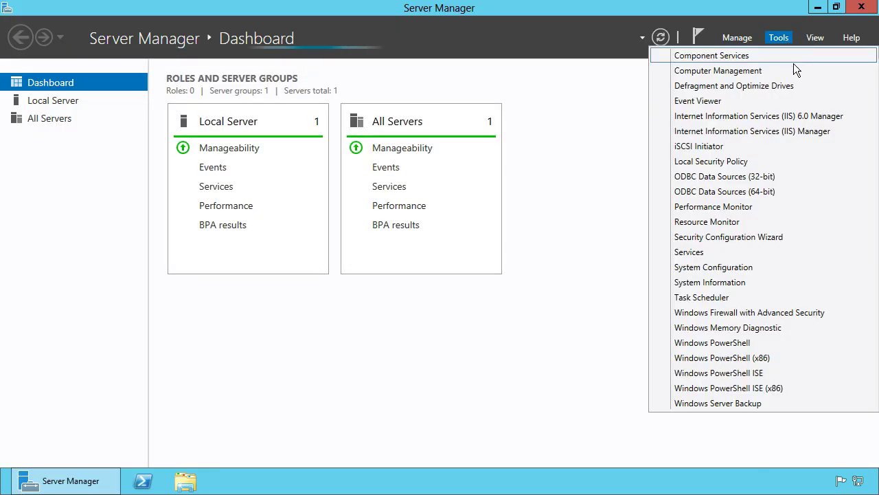
click(796, 71)
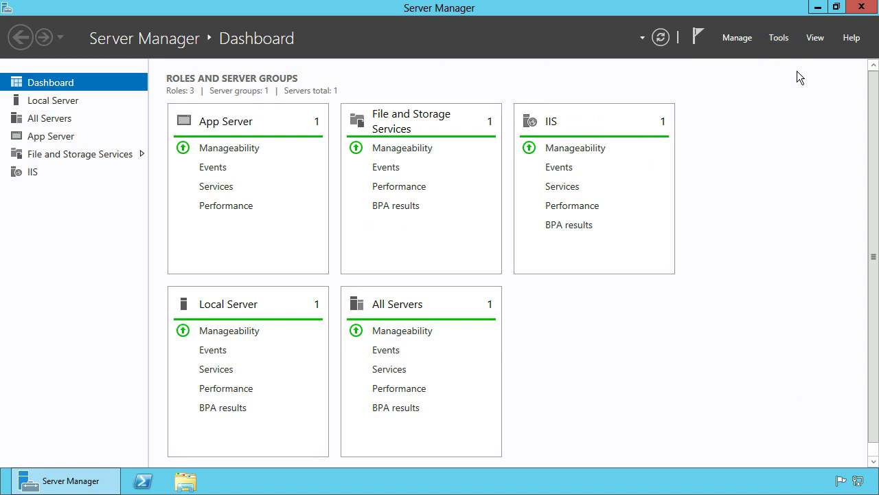
- Verify DOMSERVER\spAdmin is listed among the local Administrators group members
double_click(597, 15)
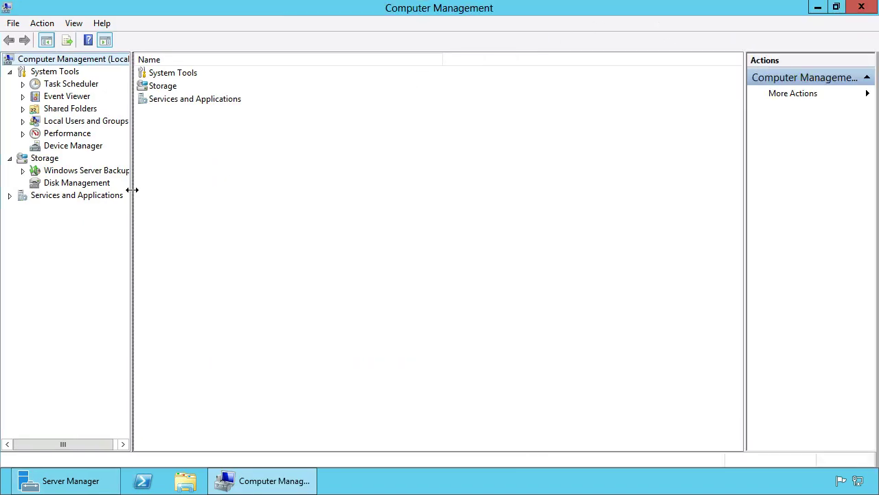
drag(133, 191, 199, 192)
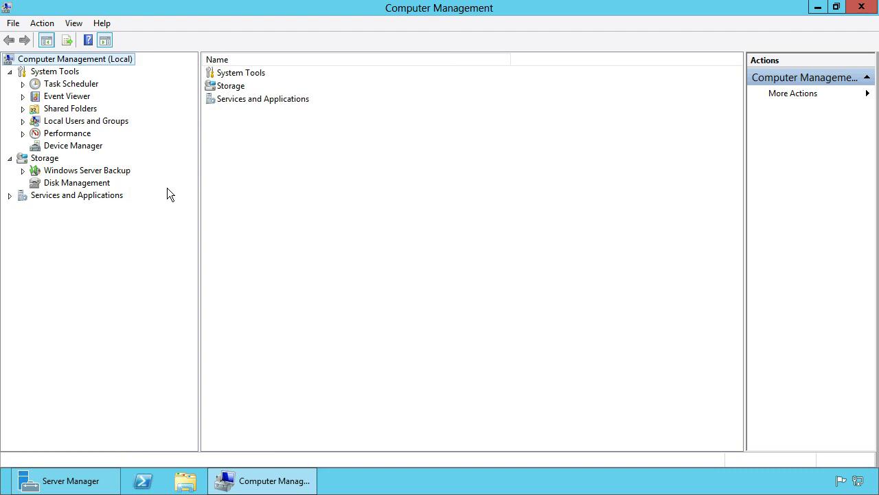
click(22, 122)
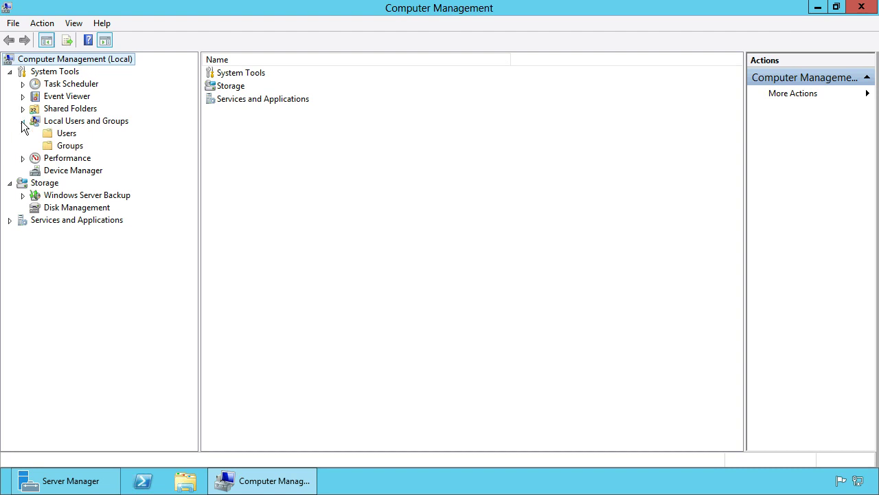
click(69, 146)
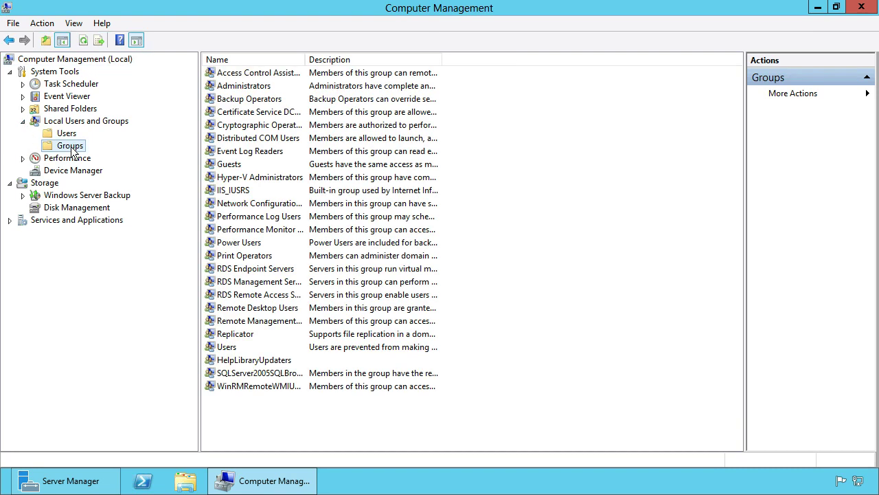
double_click(255, 89)
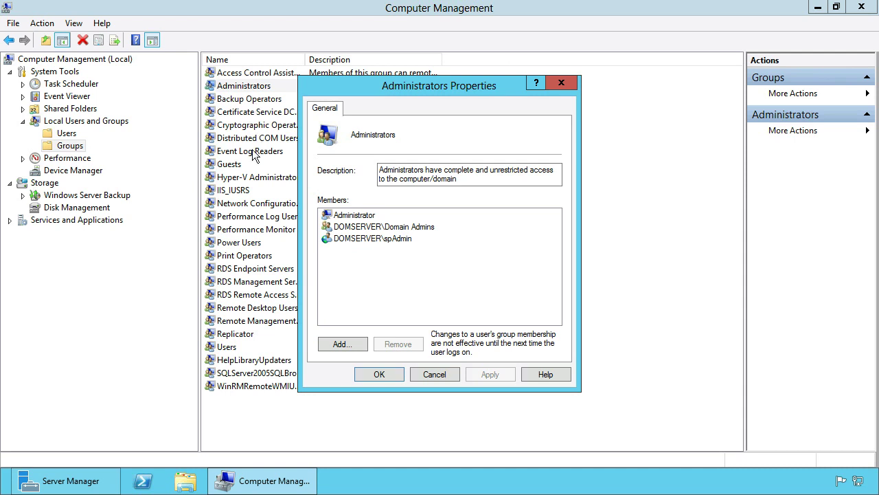
click(374, 238)
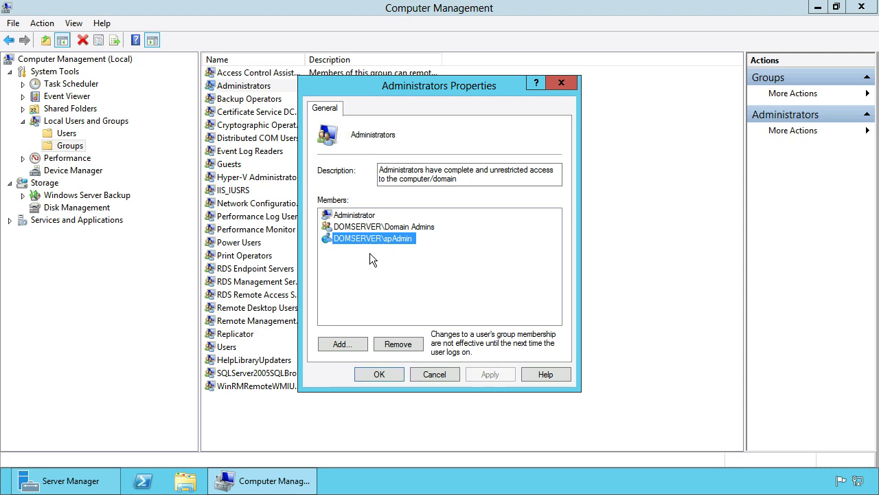
click(380, 374)
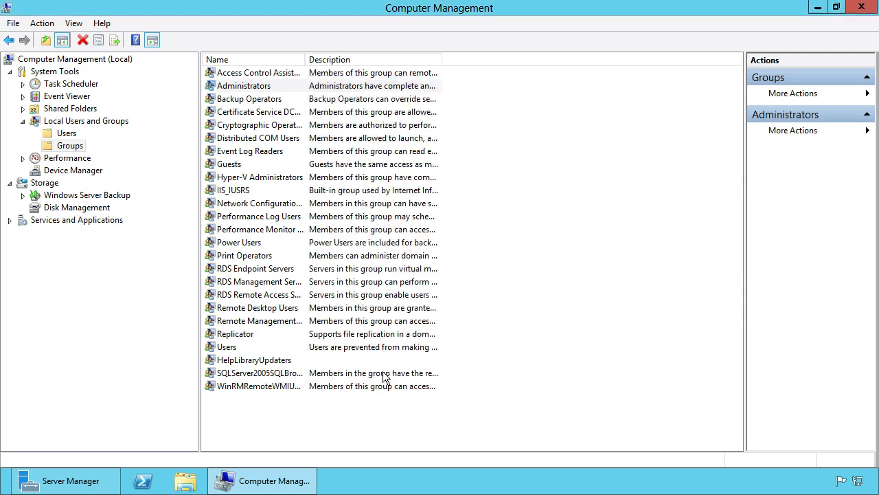
- Close Computer Management and Server Manager
click(862, 6)
click(860, 10)
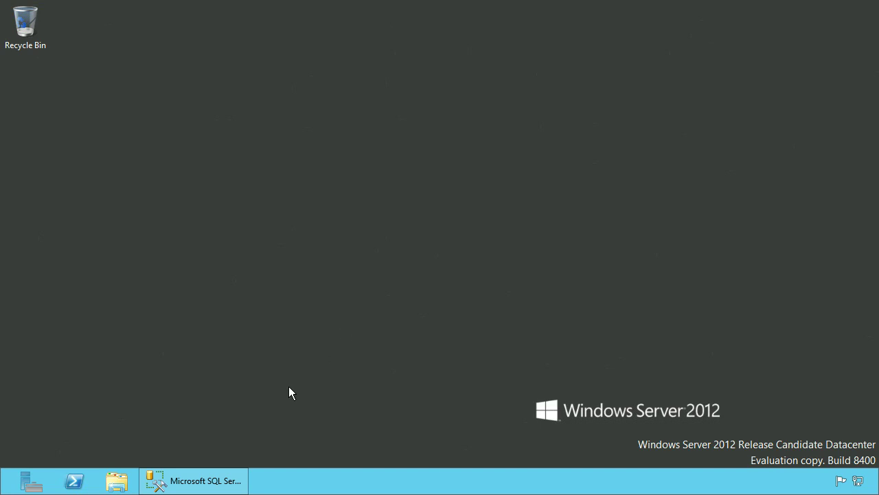
- Bring back SSMS and open DOMSERVER\spAdmin's login properties under Security > Logins
click(224, 479)
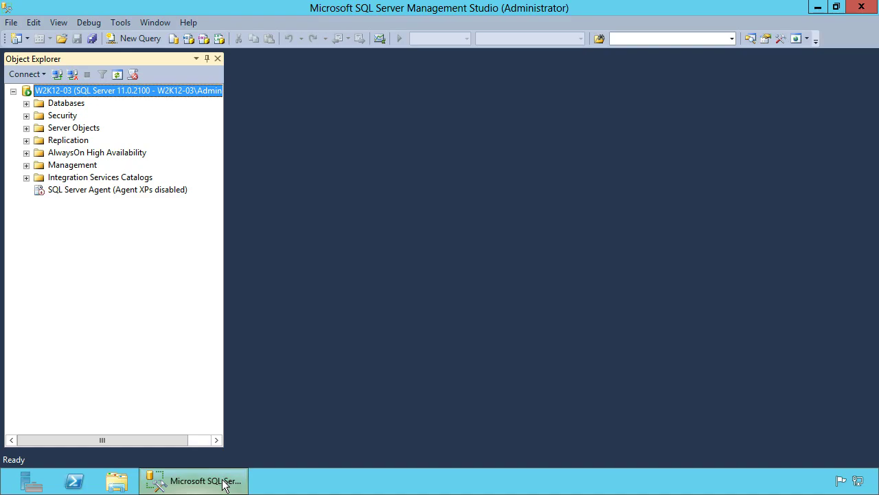
click(27, 115)
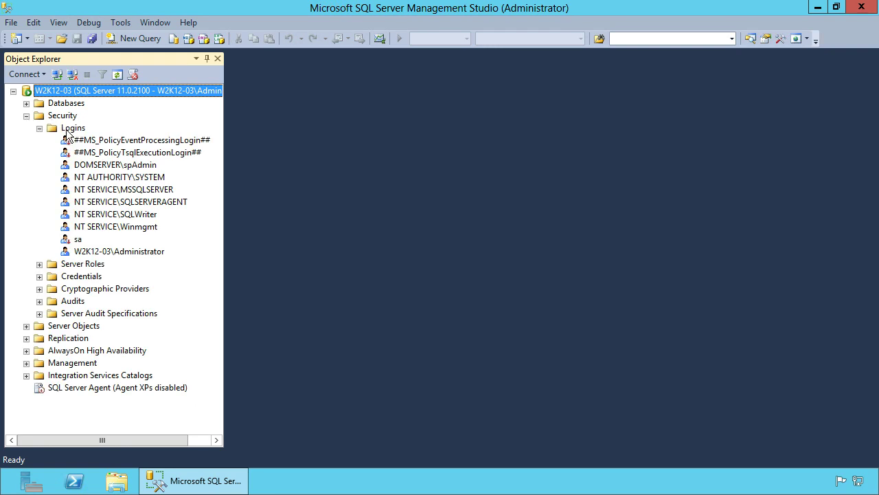
click(130, 166)
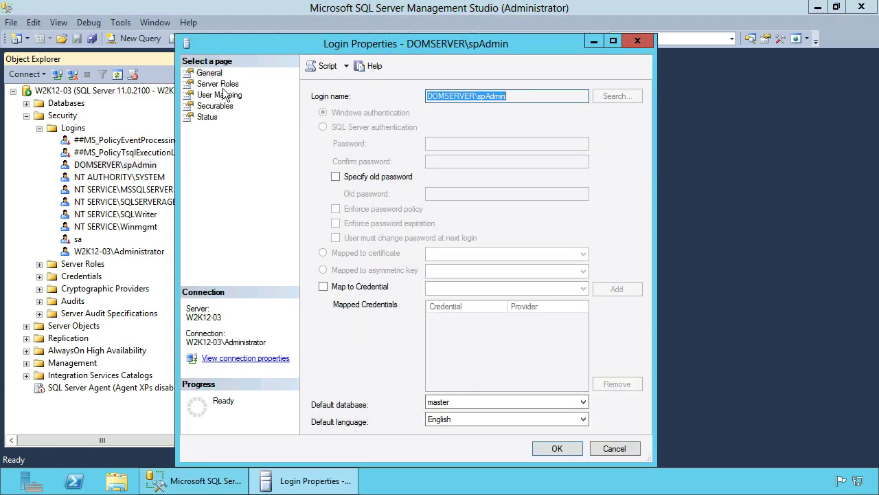
- Grant the spAdmin login the dbcreator and securityadmin server roles and save its properties
click(225, 85)
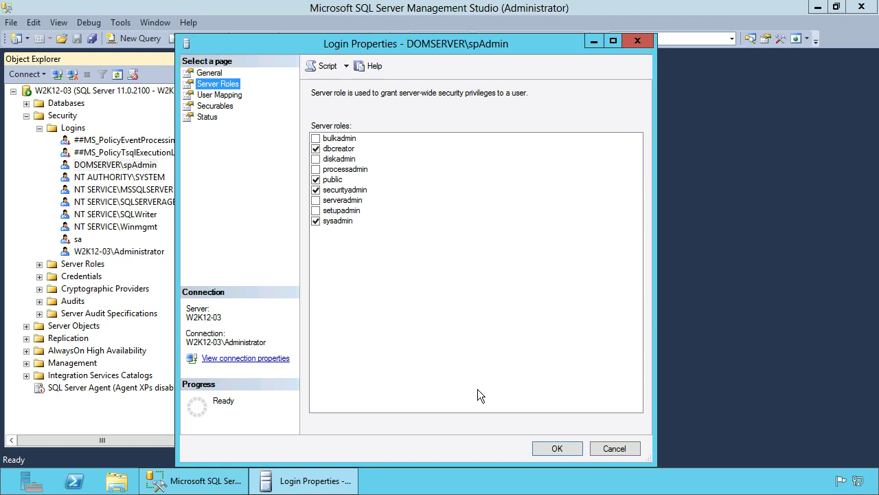
click(547, 448)
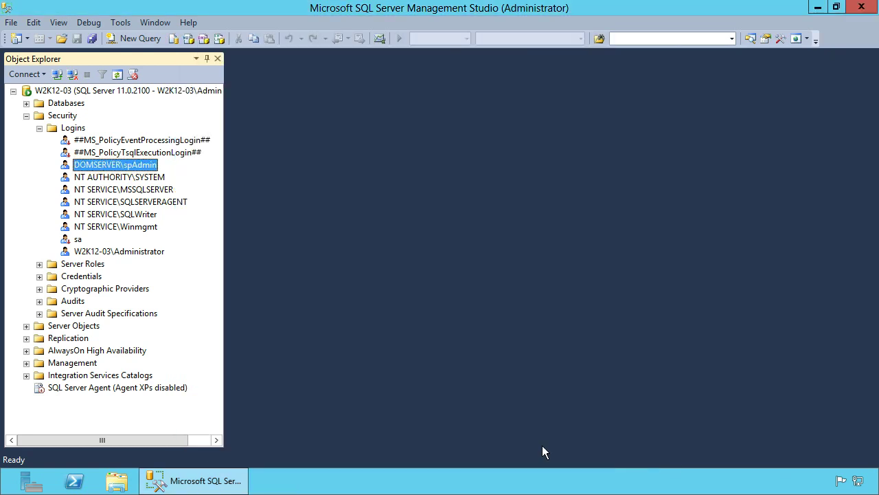
- Minimize SQL Server Management Studio to the taskbar to reveal the desktop
click(215, 478)
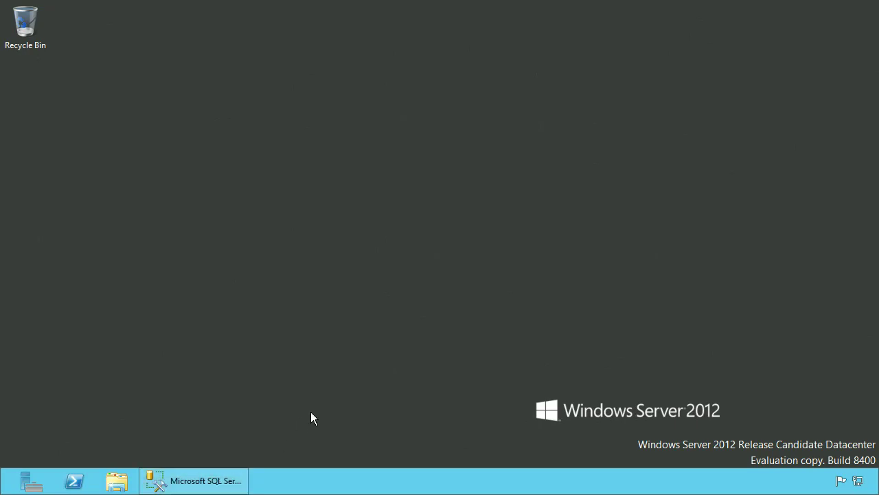